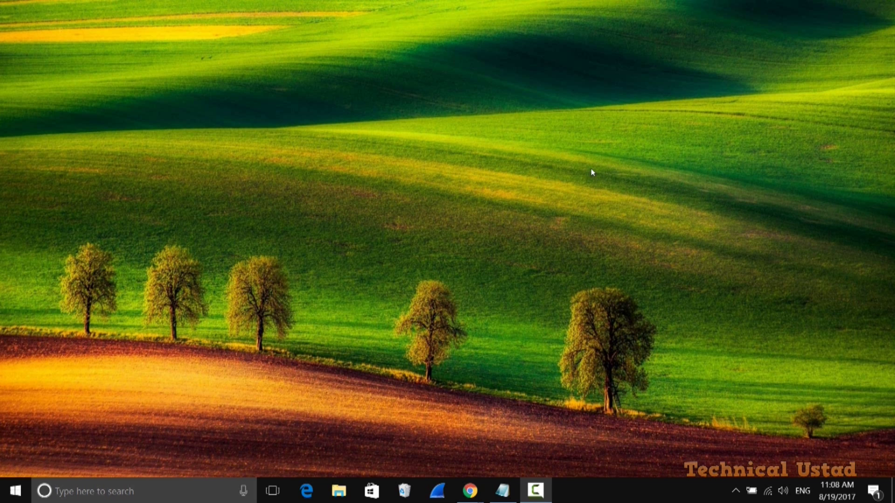
Open the Control Panel from the Start button's quick system tools menu.
{"action": "right_click", "coordinate": [29, 483]}
{"action": "right_click", "coordinate": [29, 483]}
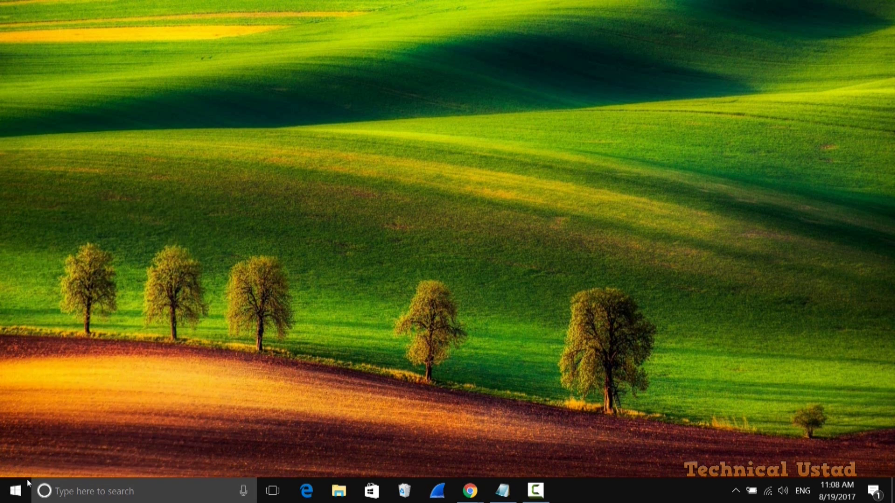
{"action": "right_click", "coordinate": [26, 492]}
{"action": "right_click", "coordinate": [26, 493]}
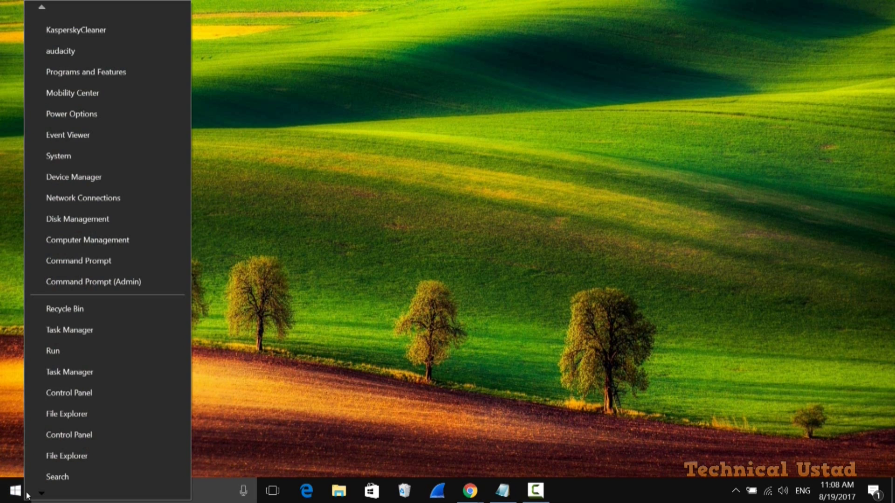
{"action": "left_click", "coordinate": [102, 394]}
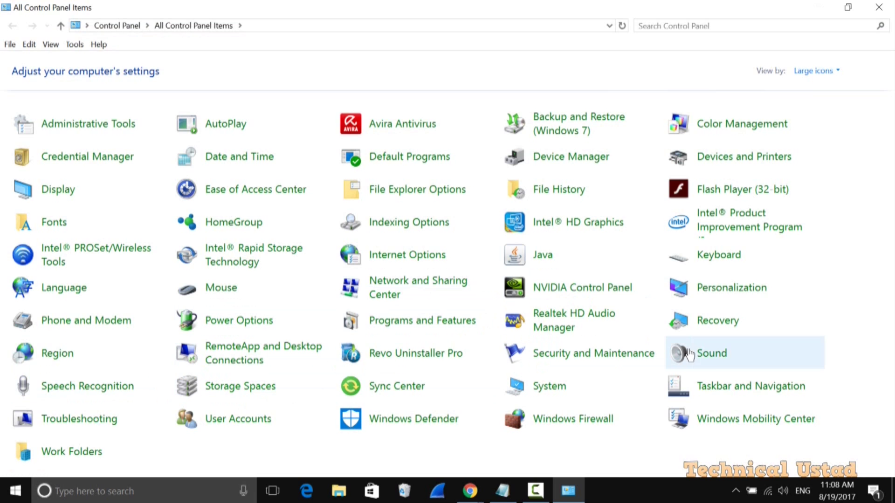
Inspect the Stereo Mix recording device in Sound settings, then close everything without changes.
{"action": "left_click", "coordinate": [711, 357]}
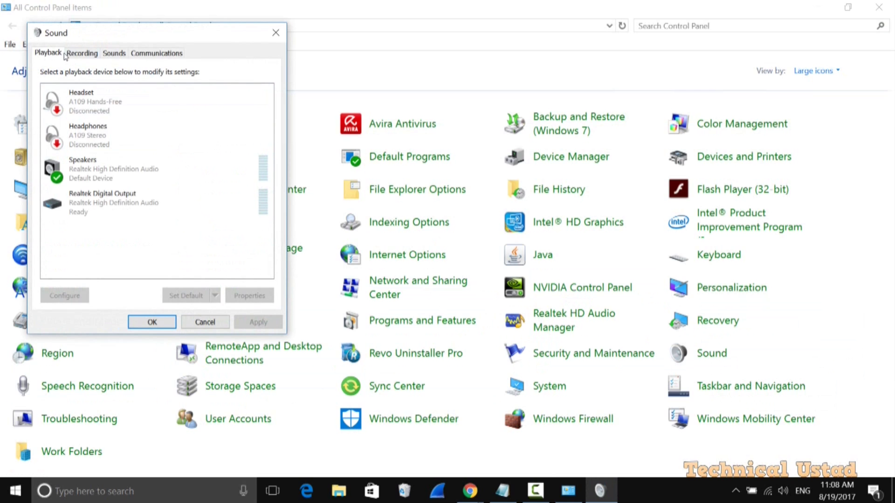
{"action": "left_click", "coordinate": [82, 52]}
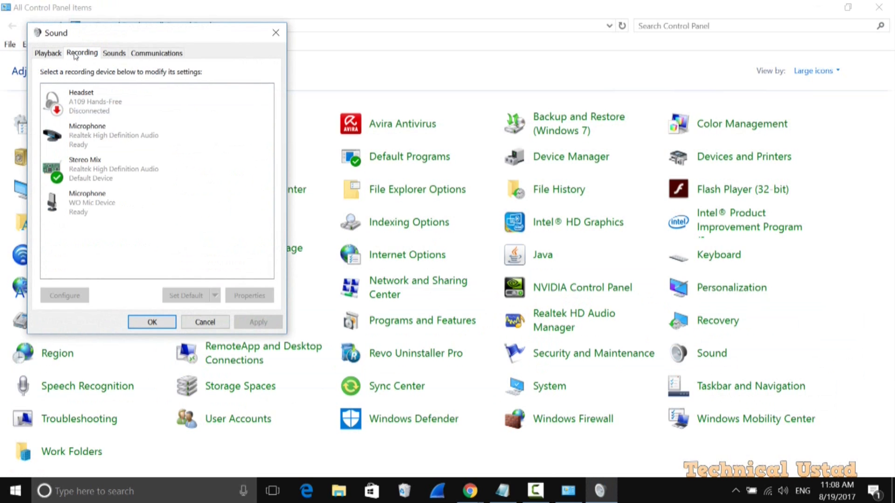
{"action": "left_click", "coordinate": [145, 177]}
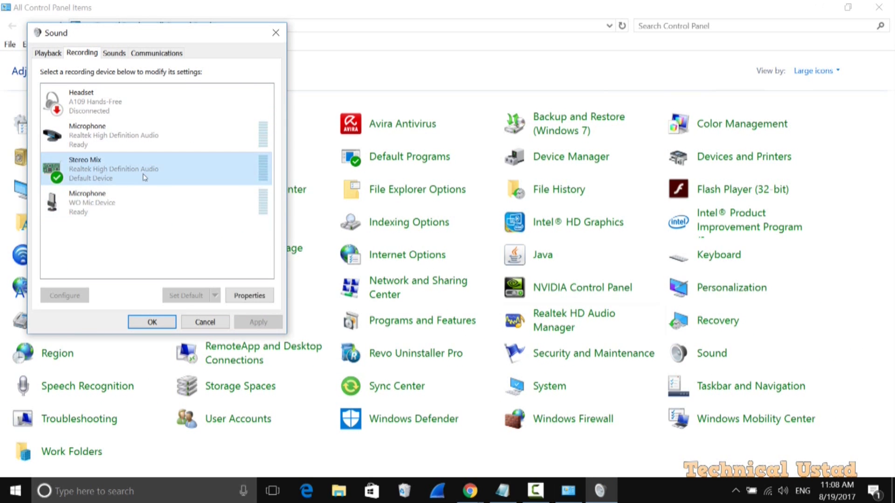
{"action": "right_click", "coordinate": [131, 242]}
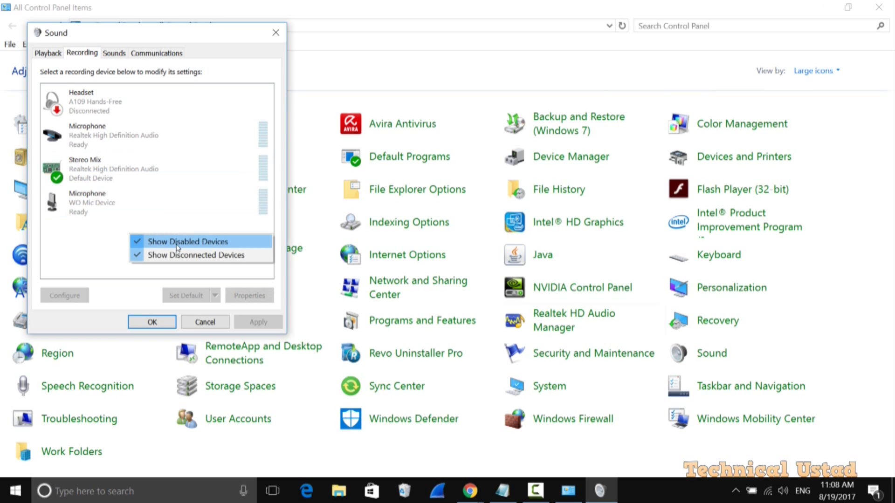
{"action": "left_click", "coordinate": [130, 170]}
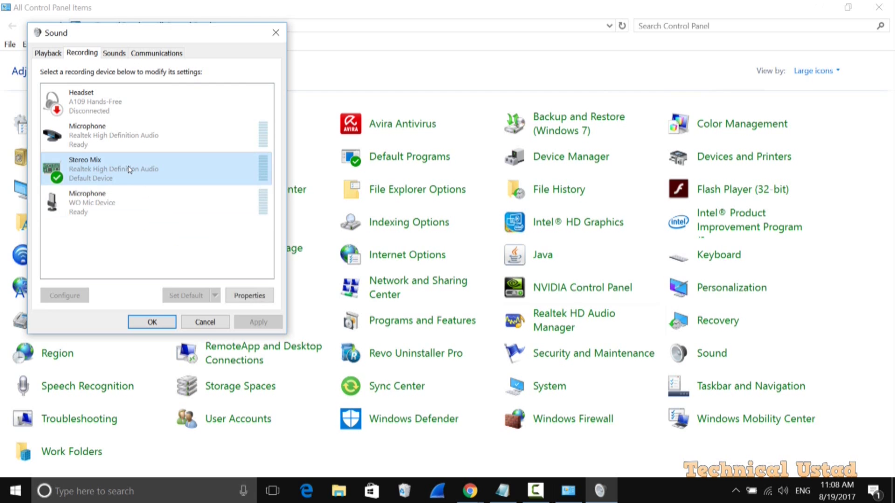
{"action": "right_click", "coordinate": [130, 169]}
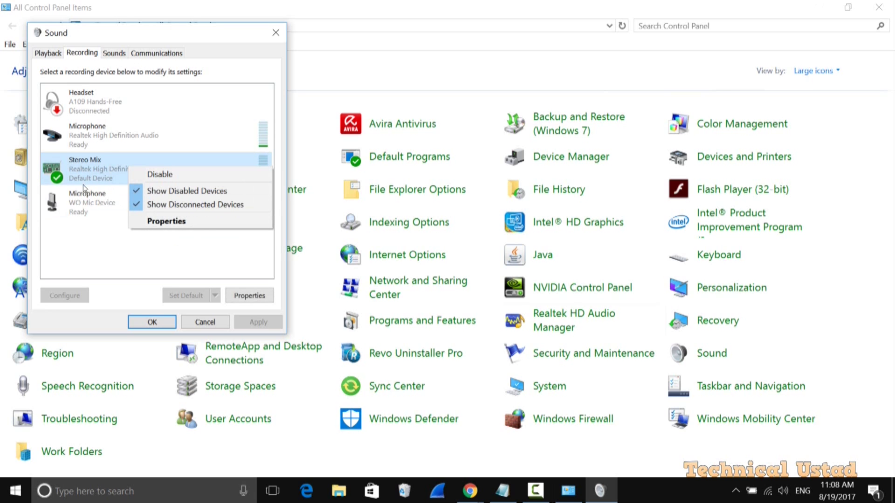
{"action": "left_click", "coordinate": [203, 323]}
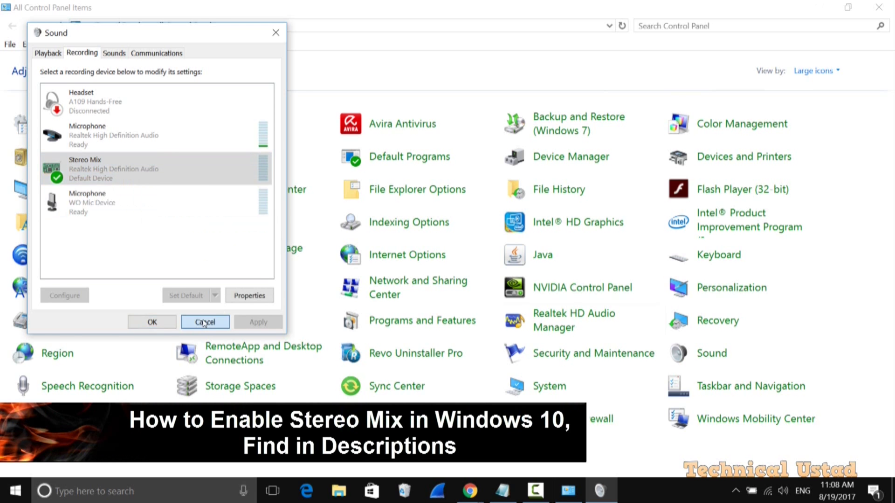
{"action": "left_click", "coordinate": [205, 322]}
{"action": "left_click", "coordinate": [878, 7]}
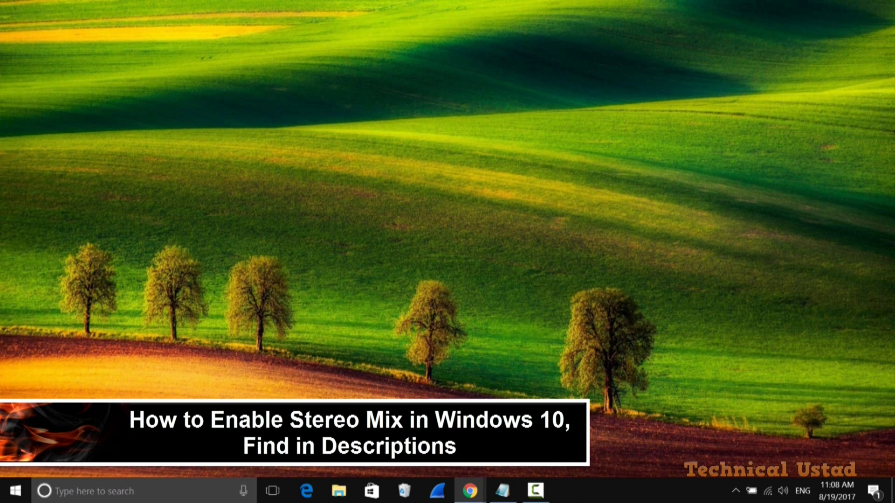
Bring the YouTube video page forward and open the Google home page in a new tab.
{"action": "mouse_move", "coordinate": [470, 490]}
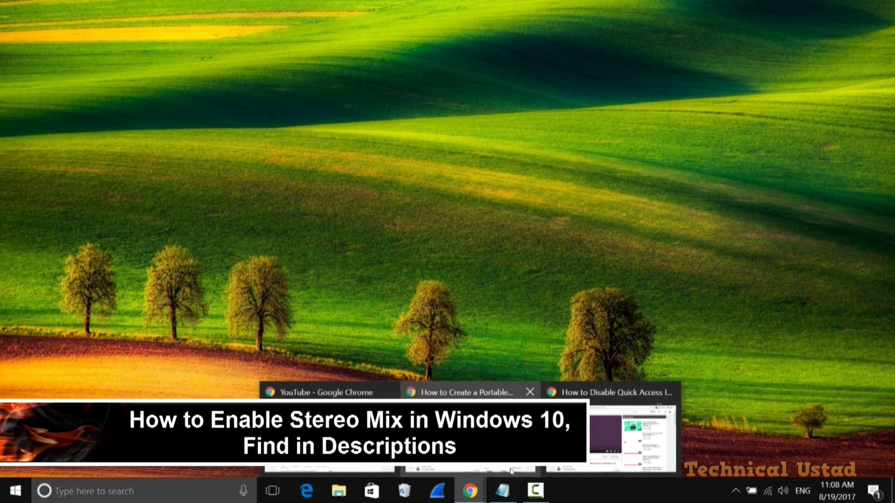
{"action": "left_click", "coordinate": [610, 438]}
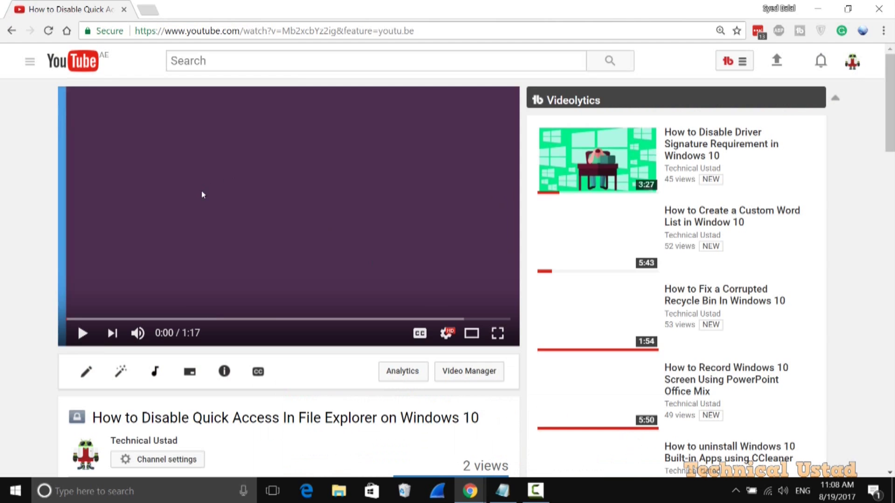
{"action": "mouse_move", "coordinate": [80, 423]}
{"action": "left_click", "coordinate": [150, 12]}
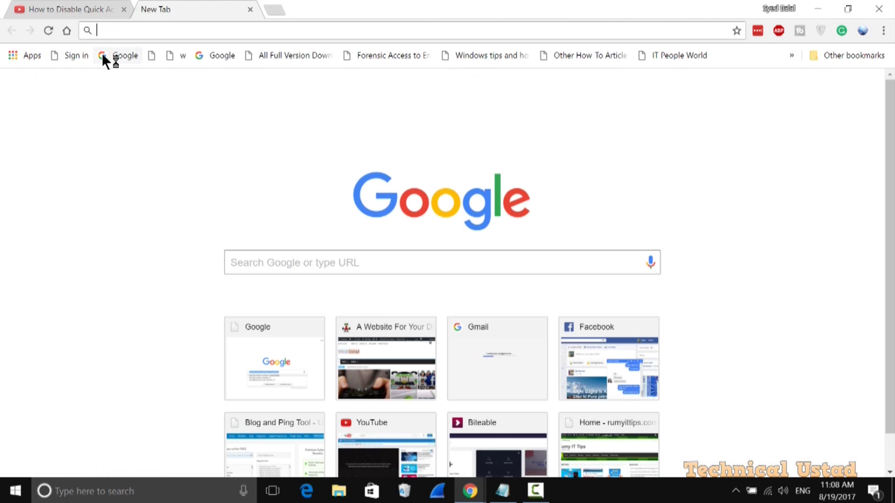
{"action": "left_click", "coordinate": [103, 55]}
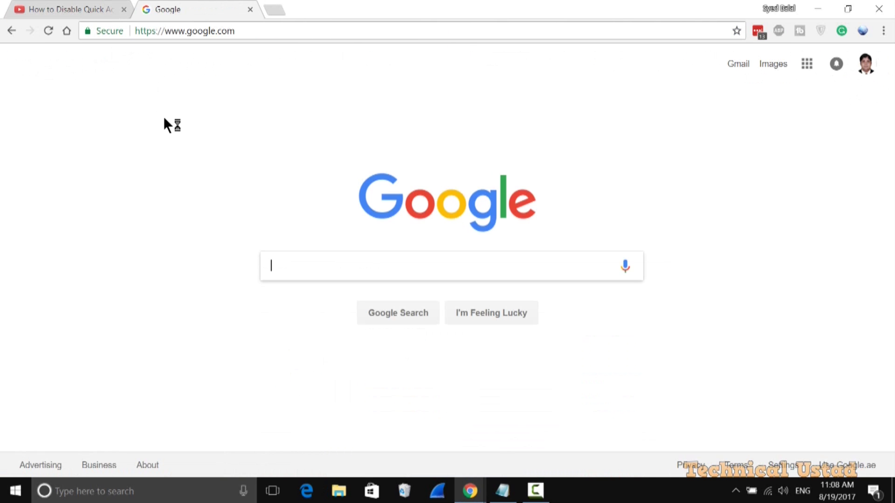
Go to Google Drive from the apps grid and create a blank Google Docs document.
{"action": "left_click", "coordinate": [808, 66]}
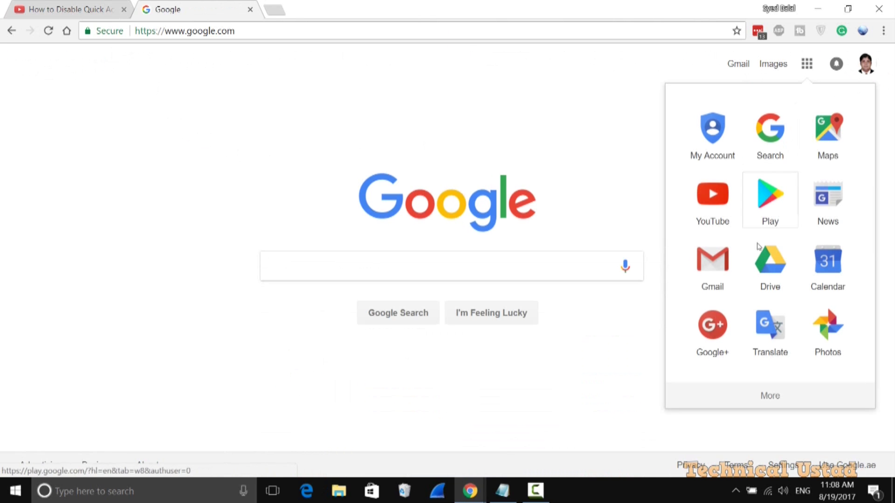
{"action": "left_click", "coordinate": [769, 275]}
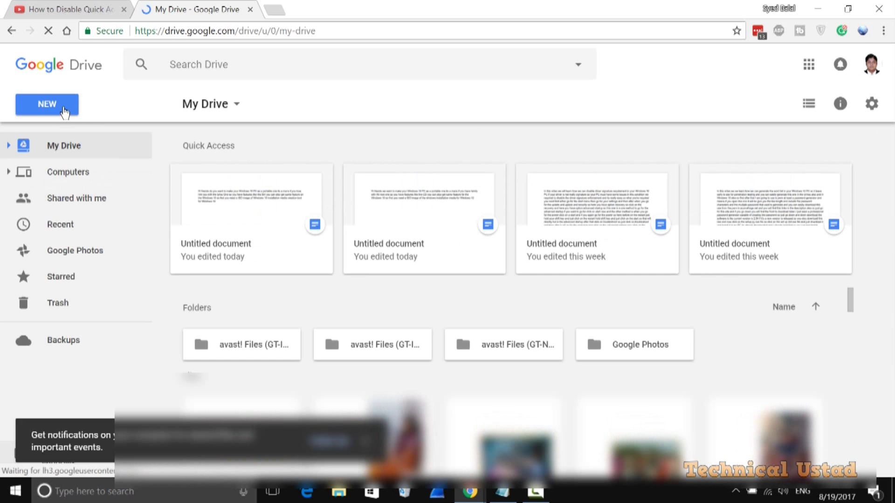
{"action": "left_click", "coordinate": [64, 108]}
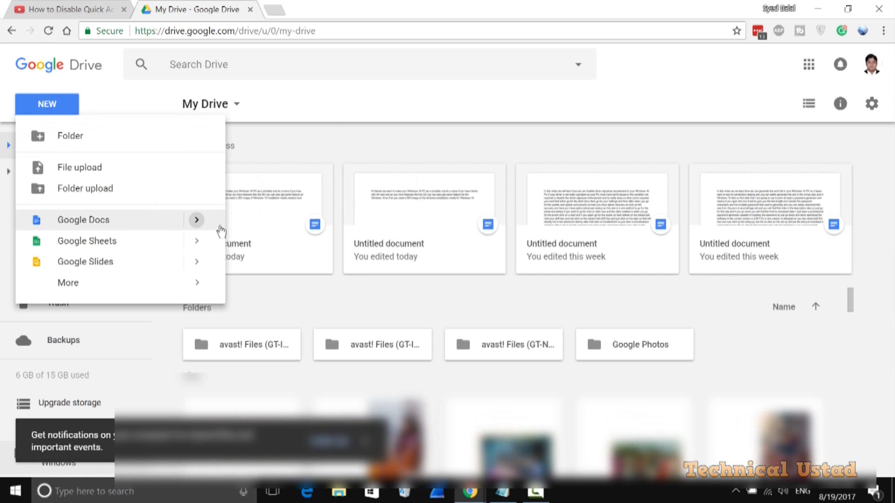
{"action": "mouse_move", "coordinate": [195, 221]}
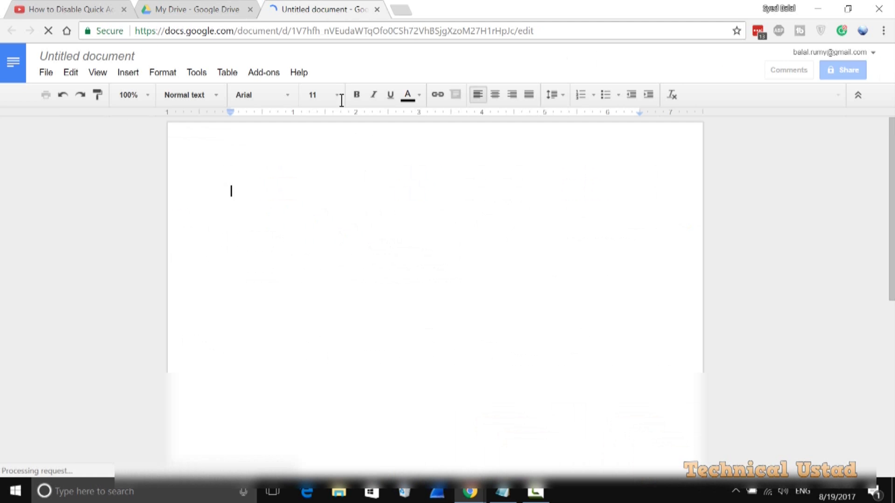
Close the Drive tab, detach the document into its own window and narrow it.
{"action": "left_click", "coordinate": [251, 10]}
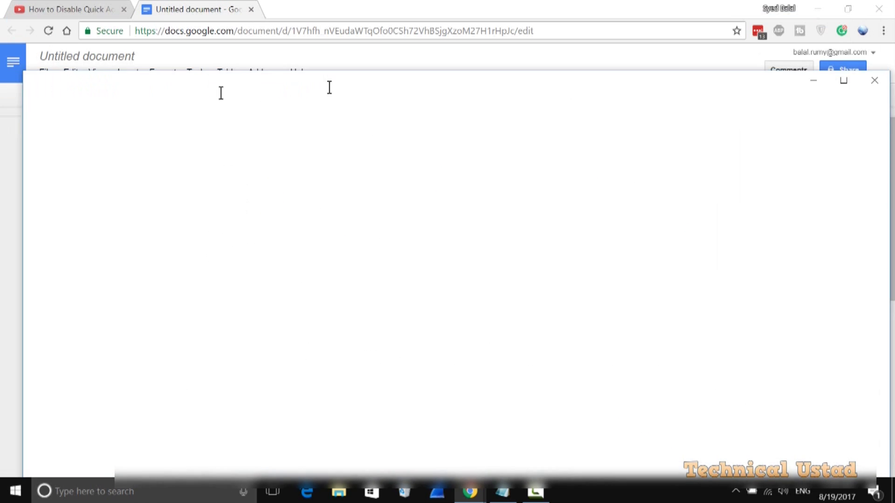
{"action": "left_click_drag", "start_coordinate": [198, 9], "coordinate": [389, 144]}
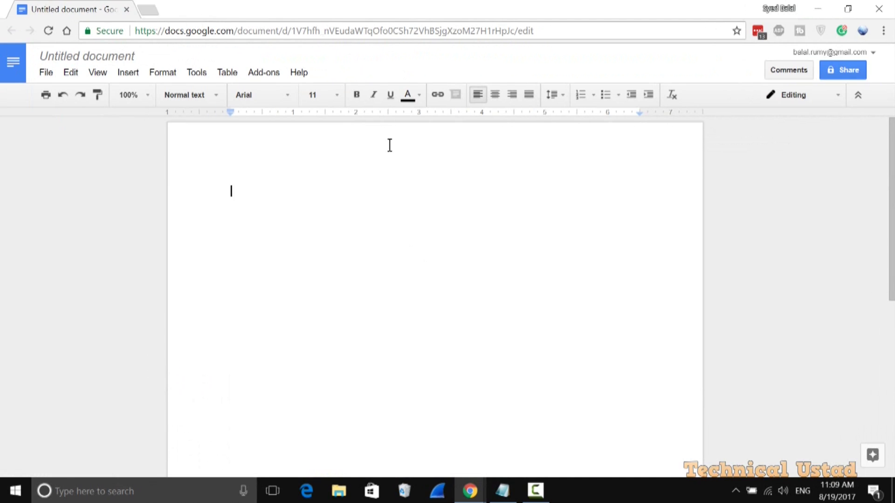
{"action": "left_click", "coordinate": [846, 8]}
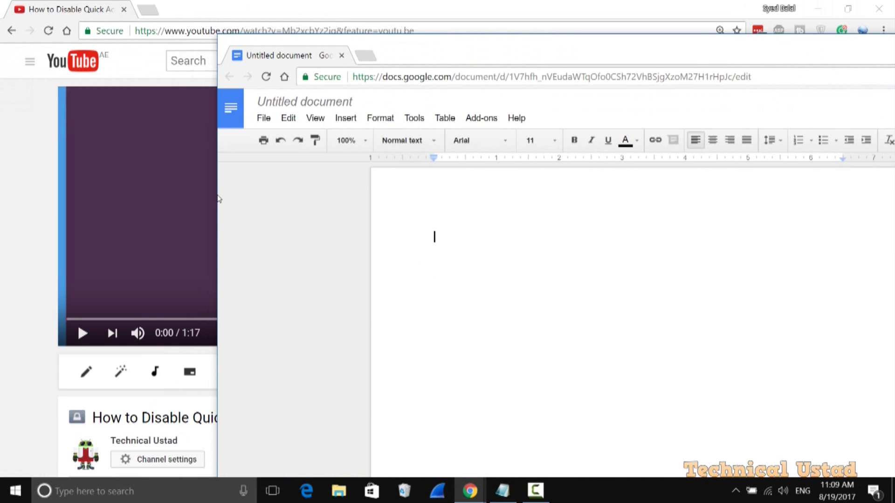
{"action": "left_click_drag", "start_coordinate": [217, 195], "coordinate": [485, 162]}
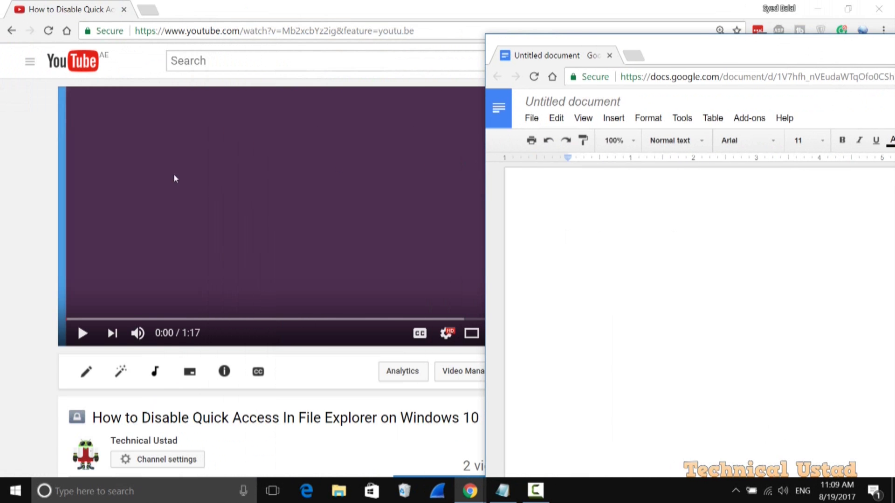
Restore and narrow the YouTube window, placing it left of the document window.
{"action": "left_click", "coordinate": [16, 208]}
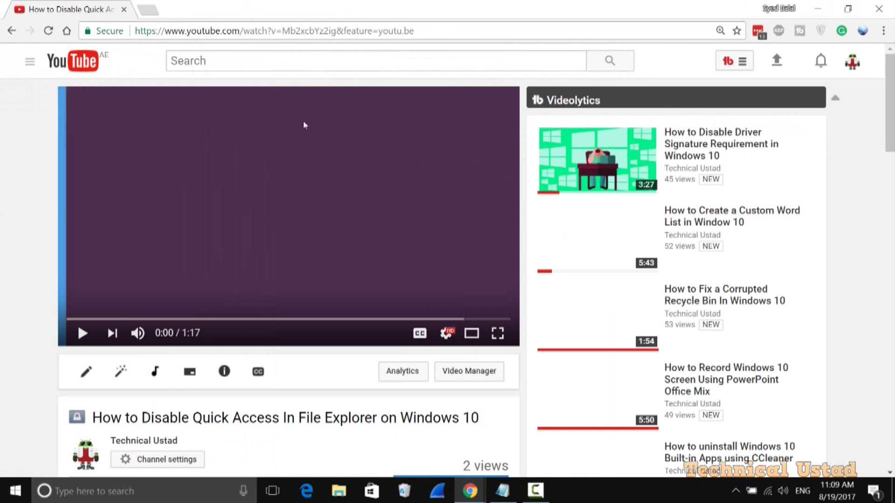
{"action": "left_click", "coordinate": [847, 8]}
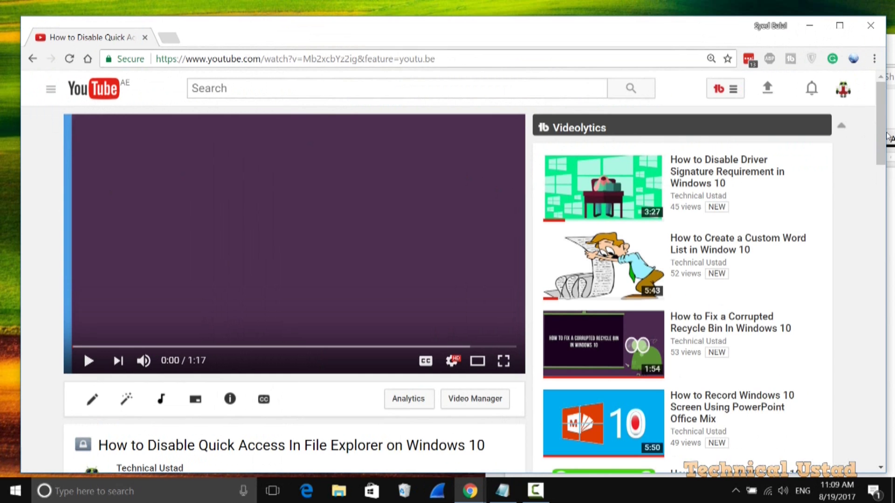
{"action": "left_click_drag", "start_coordinate": [886, 139], "coordinate": [438, 116]}
{"action": "left_click_drag", "start_coordinate": [226, 35], "coordinate": [264, 34]}
{"action": "left_click", "coordinate": [661, 53]}
{"action": "left_click_drag", "start_coordinate": [661, 53], "coordinate": [639, 45]}
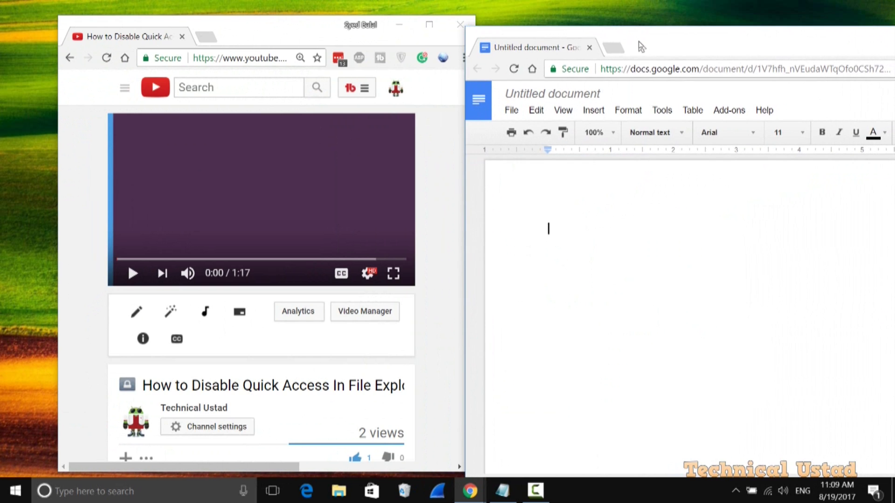
{"action": "left_click_drag", "start_coordinate": [323, 34], "coordinate": [272, 31]}
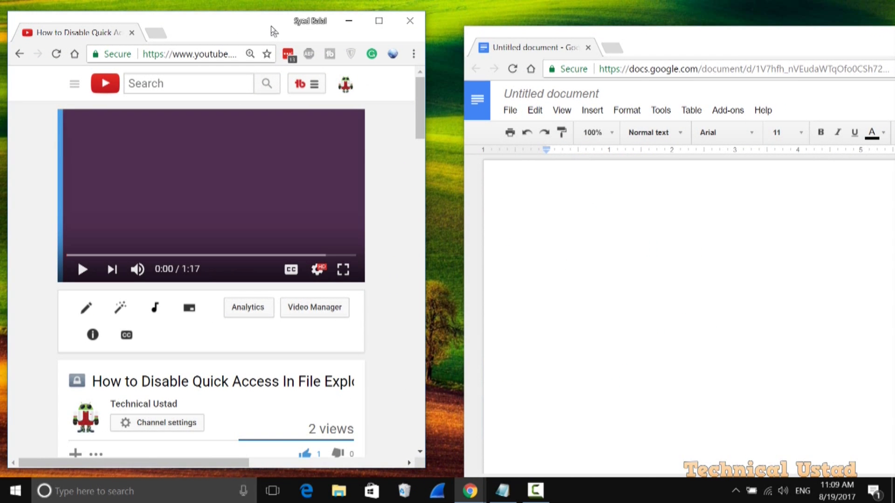
{"action": "left_click_drag", "start_coordinate": [761, 47], "coordinate": [727, 32]}
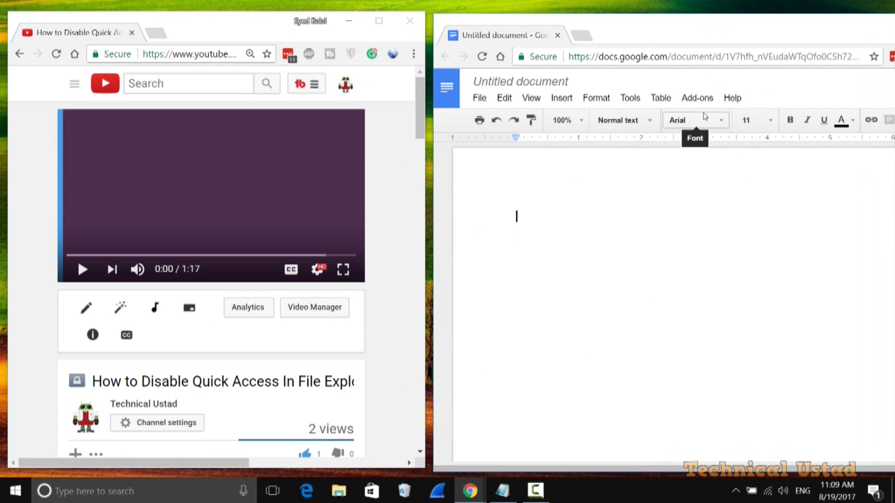
Enable Tools > Voice typing in the document and start the YouTube video playing.
{"action": "left_click", "coordinate": [630, 99]}
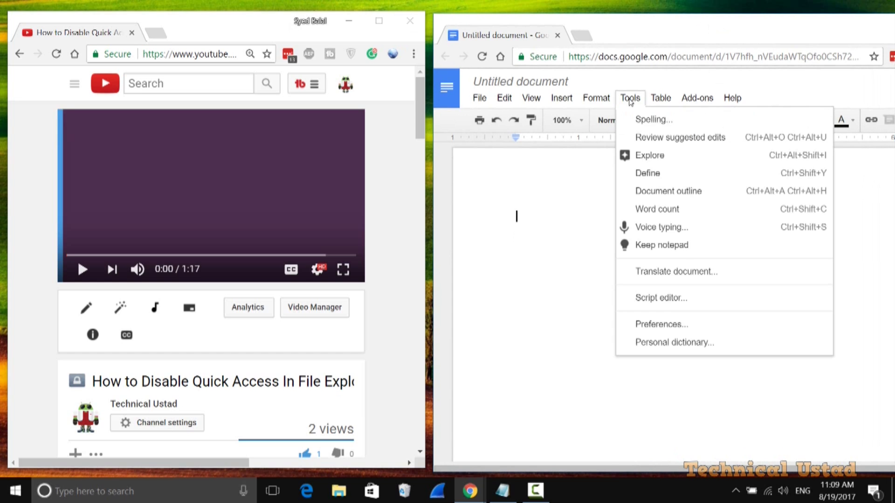
{"action": "left_click", "coordinate": [671, 228]}
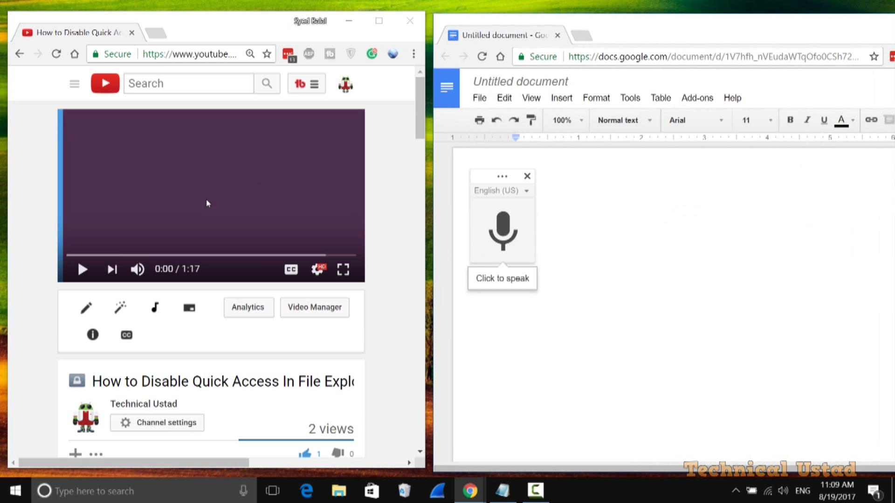
{"action": "left_click", "coordinate": [83, 269]}
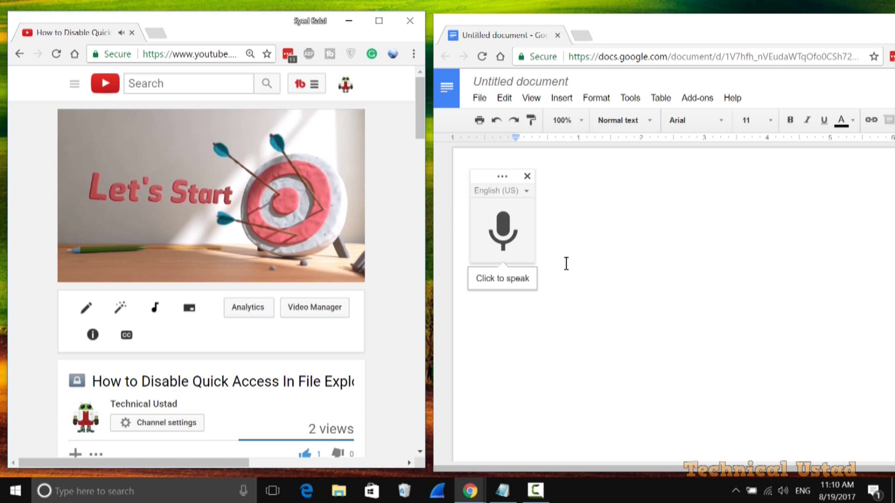
Start the voice-typing microphone to transcribe the narration, then review suggestions for 'near'.
{"action": "left_click", "coordinate": [503, 235]}
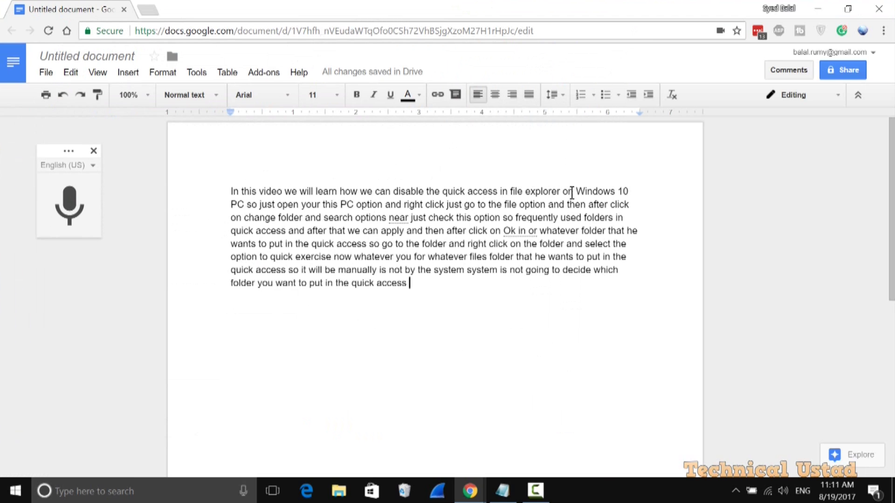
{"action": "right_click", "coordinate": [401, 218]}
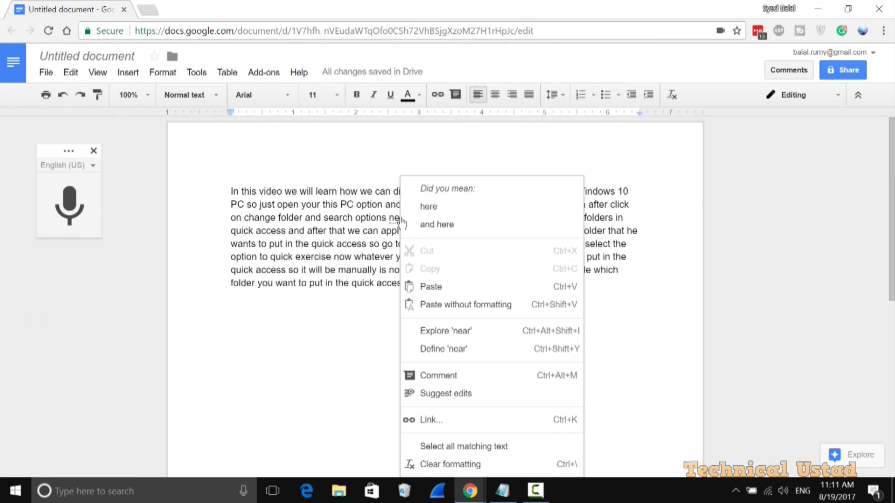
{"action": "left_click", "coordinate": [364, 234]}
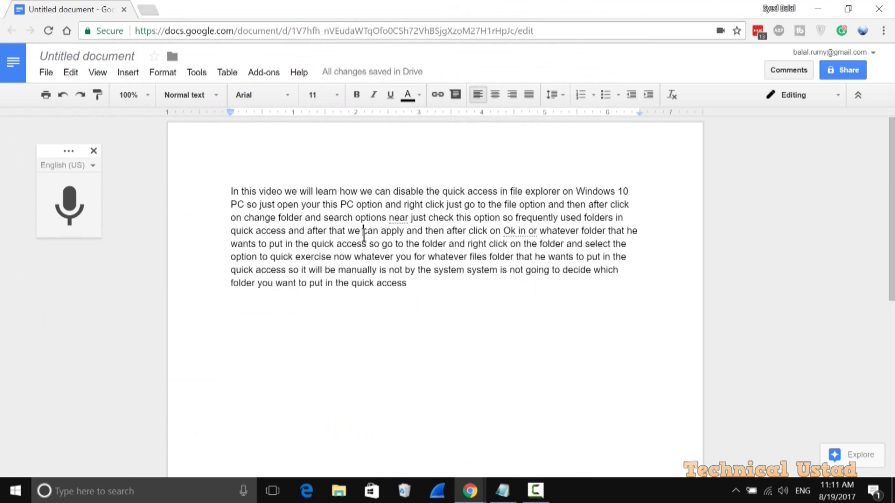
Correct 'near' to 'here' and leave 'Ok' unchanged.
{"action": "right_click", "coordinate": [399, 217]}
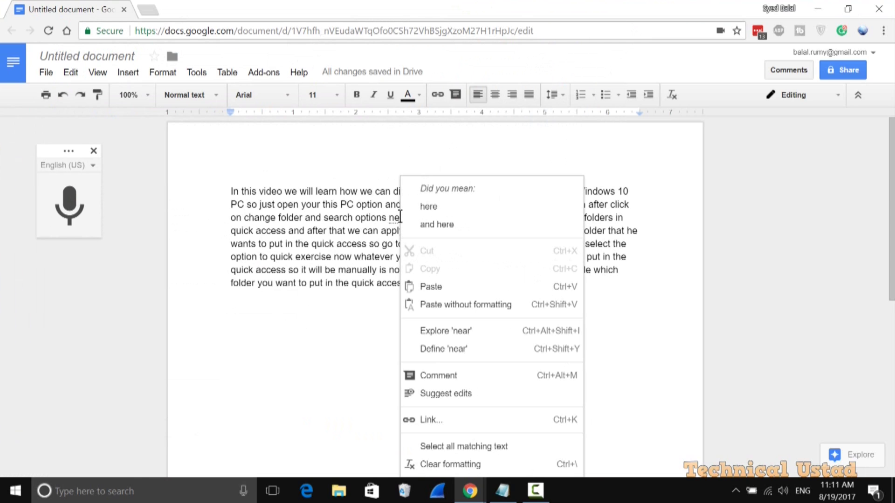
{"action": "left_click", "coordinate": [422, 207]}
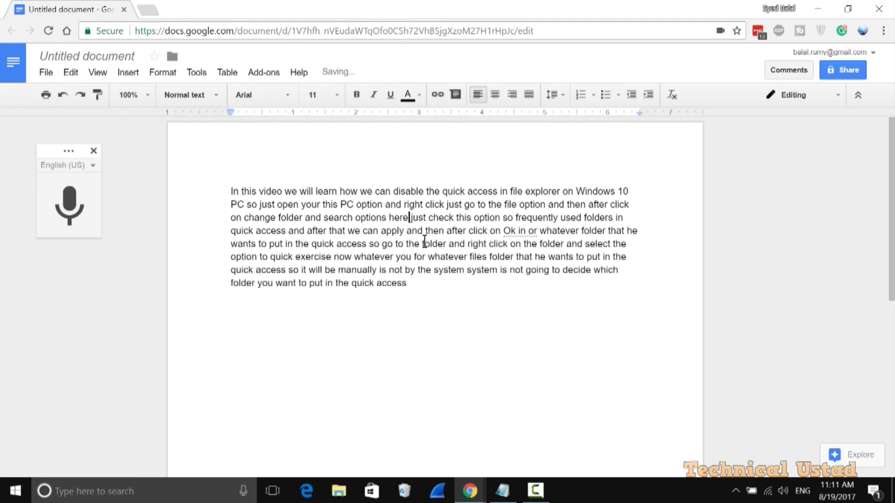
{"action": "right_click", "coordinate": [507, 230]}
{"action": "left_click", "coordinate": [406, 259]}
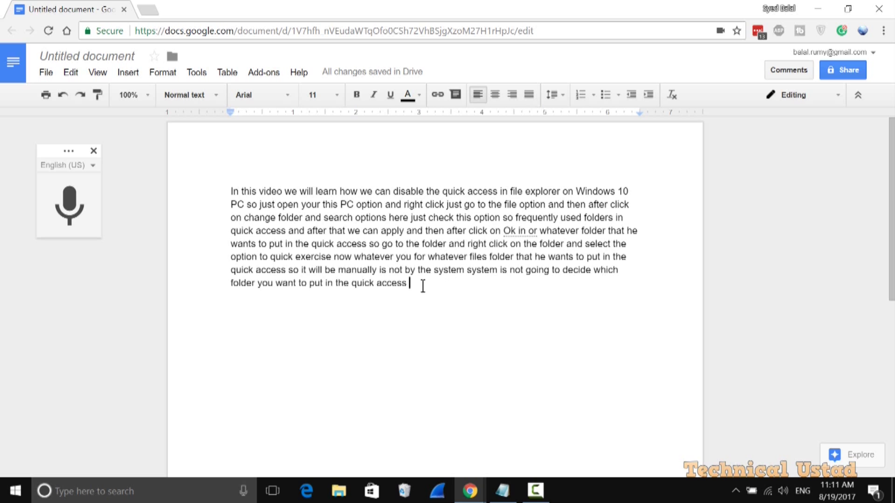
Copy the whole transcript and bring the YouTube page back maximized.
{"action": "key", "text": "ctrl+a"}
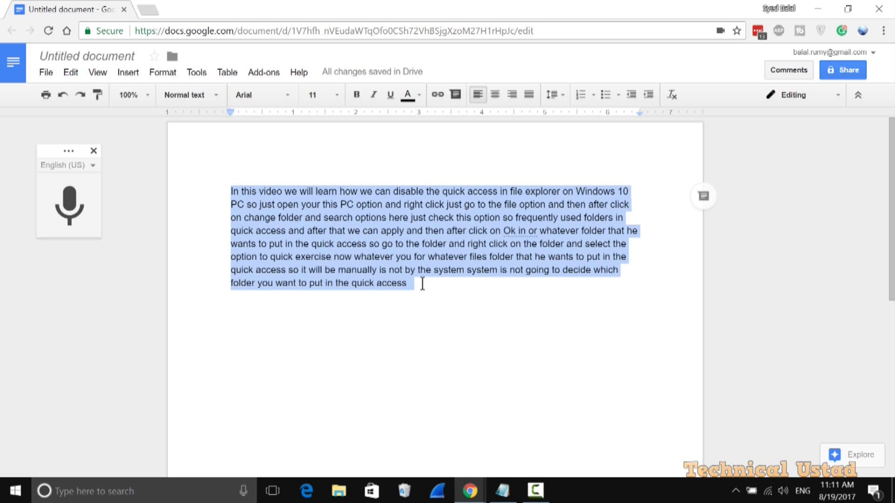
{"action": "right_click", "coordinate": [346, 239]}
{"action": "left_click", "coordinate": [383, 243]}
{"action": "left_click", "coordinate": [817, 9]}
{"action": "left_click", "coordinate": [379, 21]}
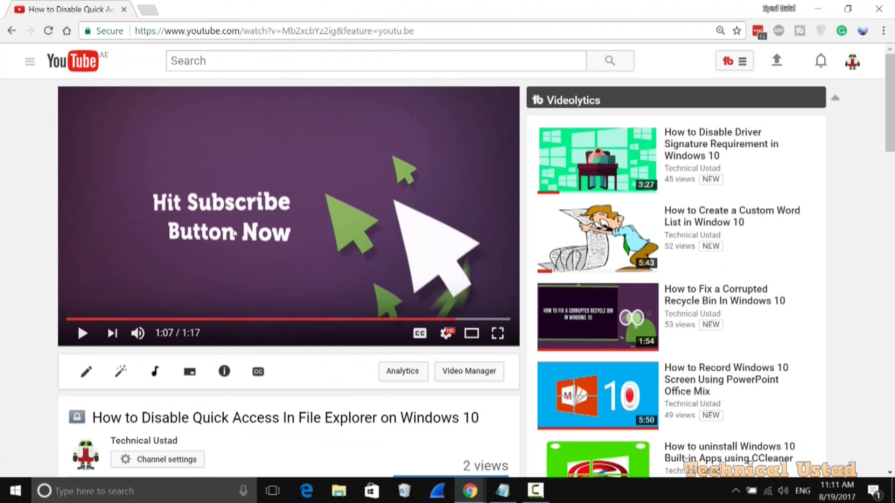
Delete the English (Automatic) caption draft and add a new English subtitle track.
{"action": "left_click", "coordinate": [260, 371]}
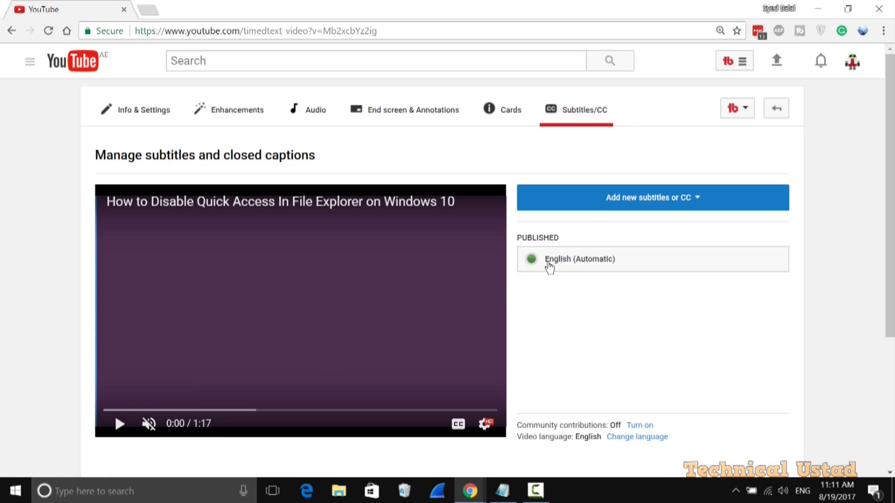
{"action": "left_click", "coordinate": [571, 261]}
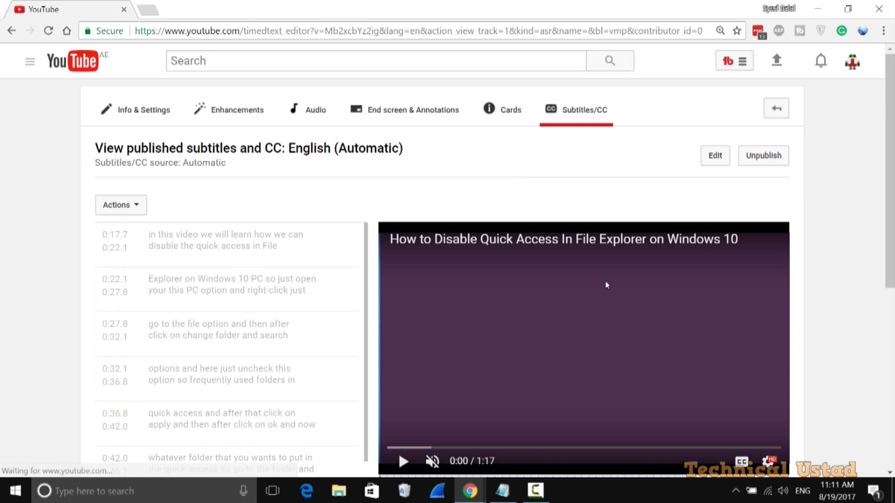
{"action": "left_click", "coordinate": [774, 159]}
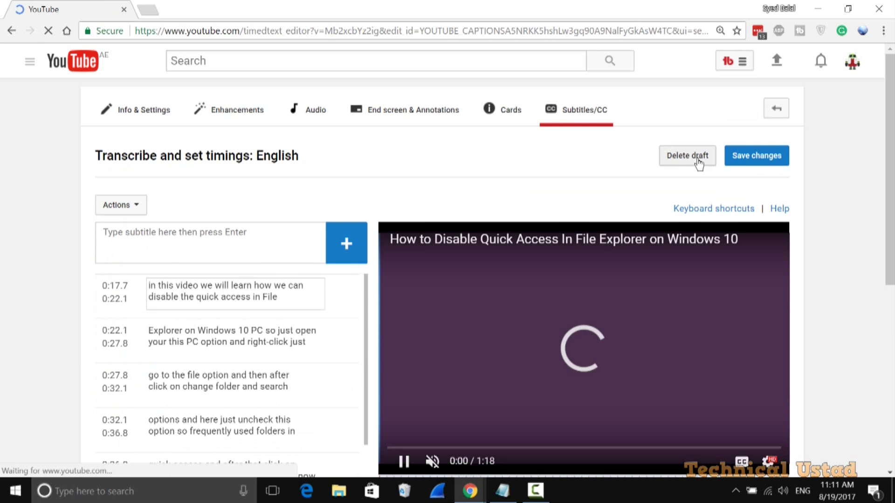
{"action": "left_click", "coordinate": [697, 162]}
{"action": "left_click", "coordinate": [559, 300]}
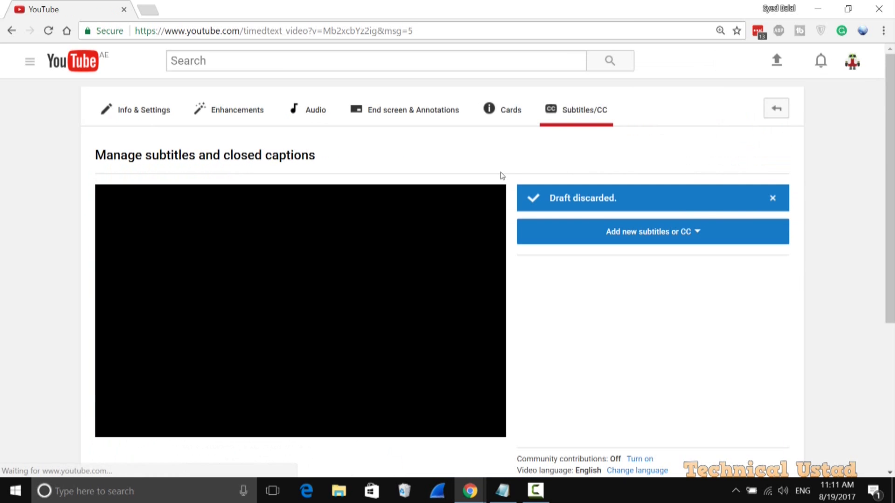
{"action": "left_click", "coordinate": [689, 235]}
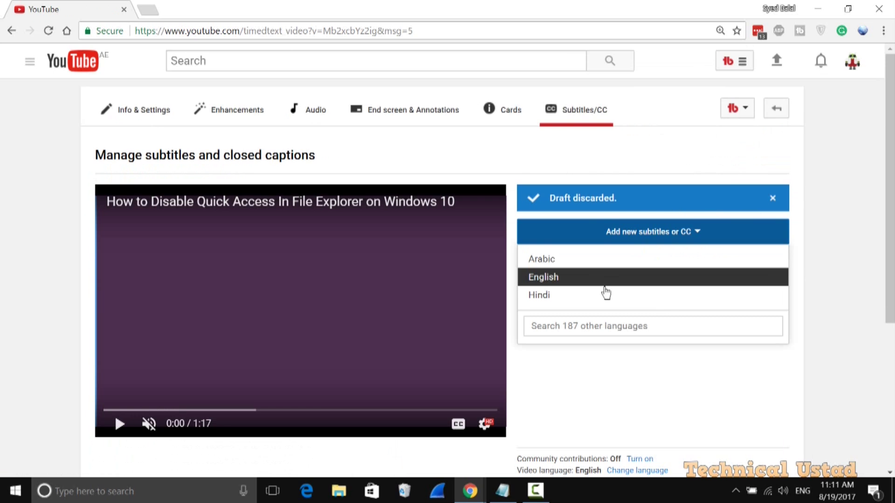
{"action": "left_click", "coordinate": [686, 295]}
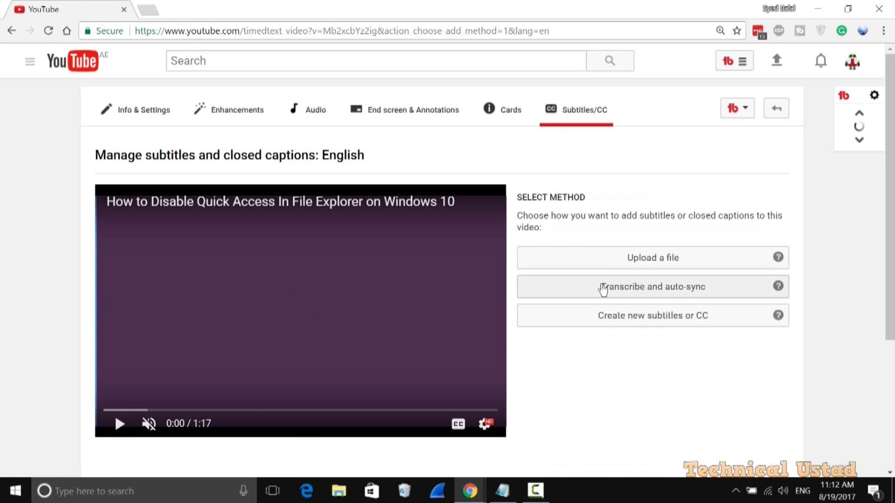
Paste the corrected transcript into auto-sync, set timings, and save the English subtitles.
{"action": "left_click", "coordinate": [603, 287]}
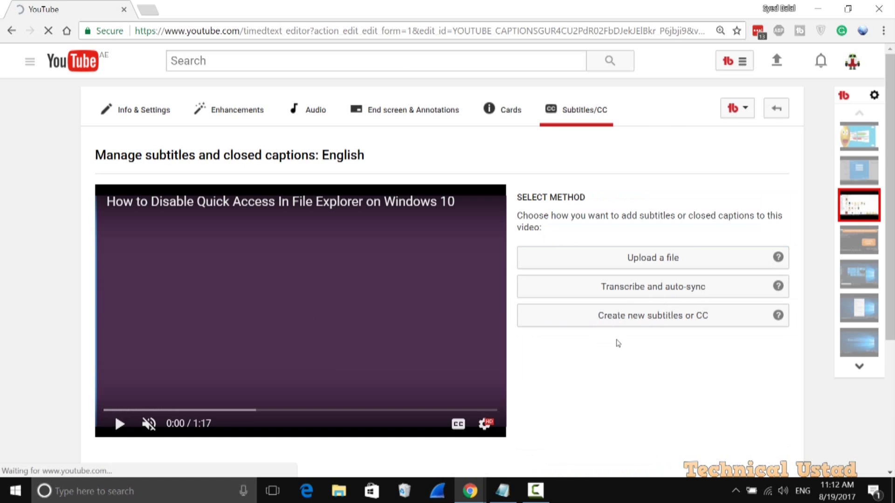
{"action": "left_click", "coordinate": [556, 283]}
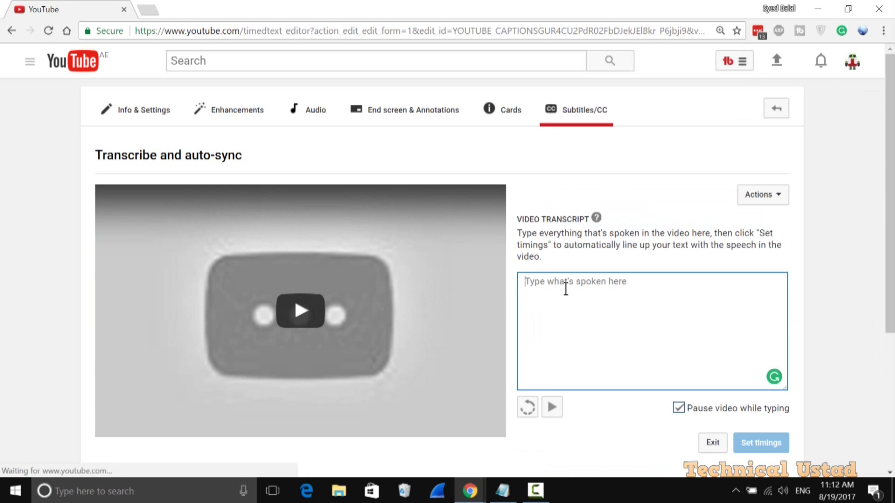
{"action": "right_click", "coordinate": [553, 282]}
{"action": "left_click", "coordinate": [569, 150]}
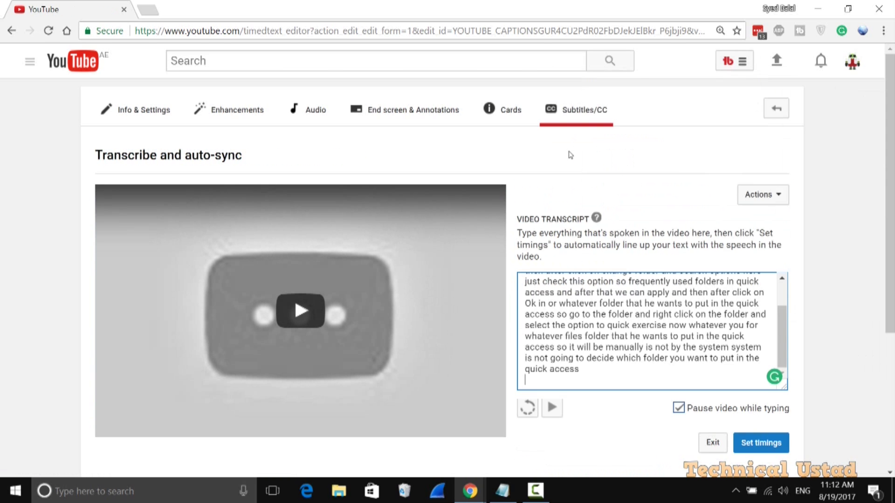
{"action": "scroll", "coordinate": [672, 296], "scroll_direction": "up", "scroll_amount": 2}
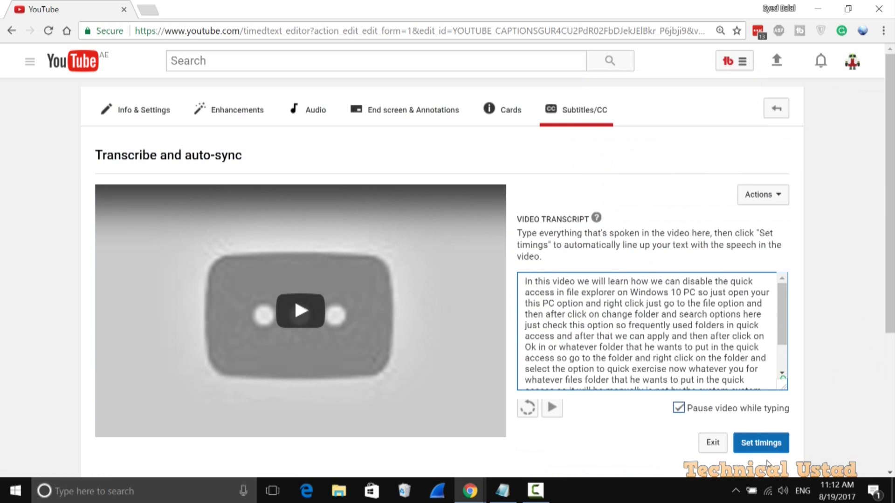
{"action": "left_click", "coordinate": [762, 444]}
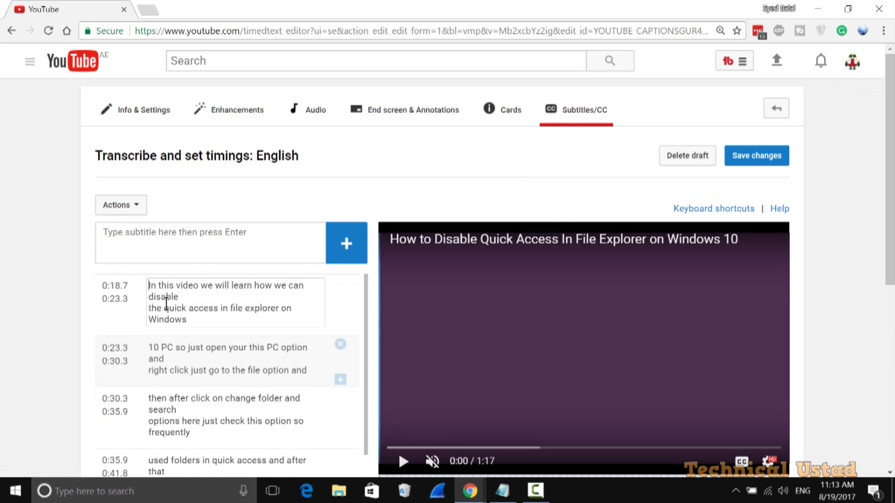
{"action": "left_click", "coordinate": [773, 158]}
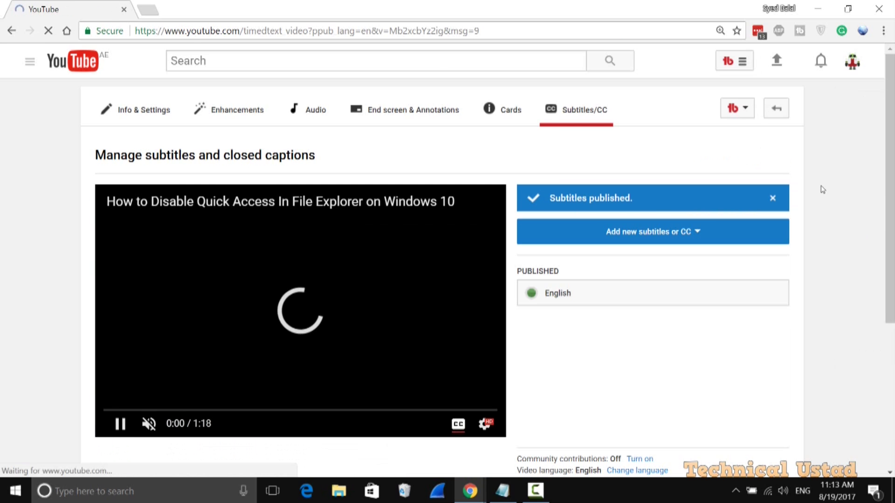
Open Info & Settings for the Disable Quick Access video from Video Manager.
{"action": "left_click", "coordinate": [776, 113]}
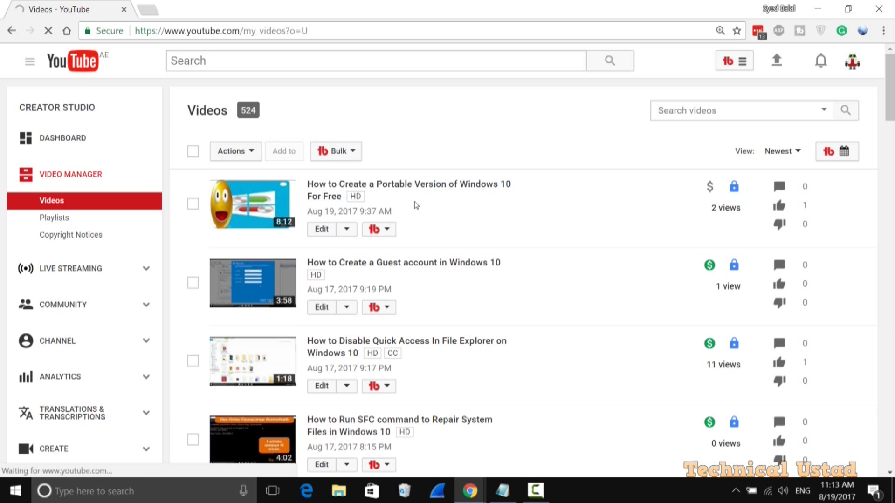
{"action": "scroll", "coordinate": [416, 205], "scroll_direction": "down", "scroll_amount": 5}
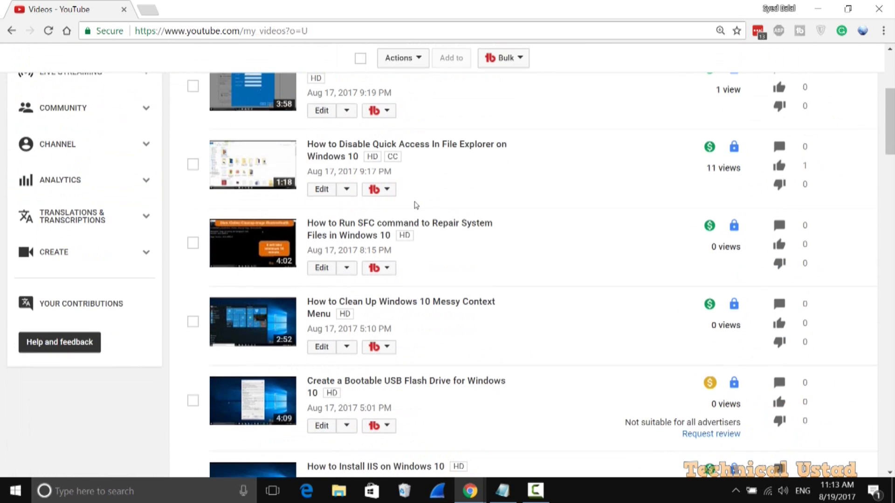
{"action": "scroll", "coordinate": [416, 205], "scroll_direction": "down", "scroll_amount": 4}
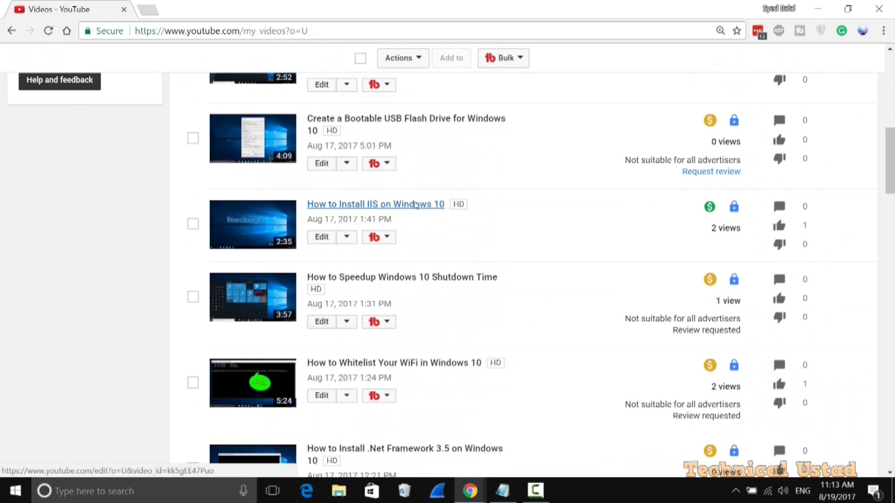
{"action": "scroll", "coordinate": [515, 220], "scroll_direction": "down", "scroll_amount": 5}
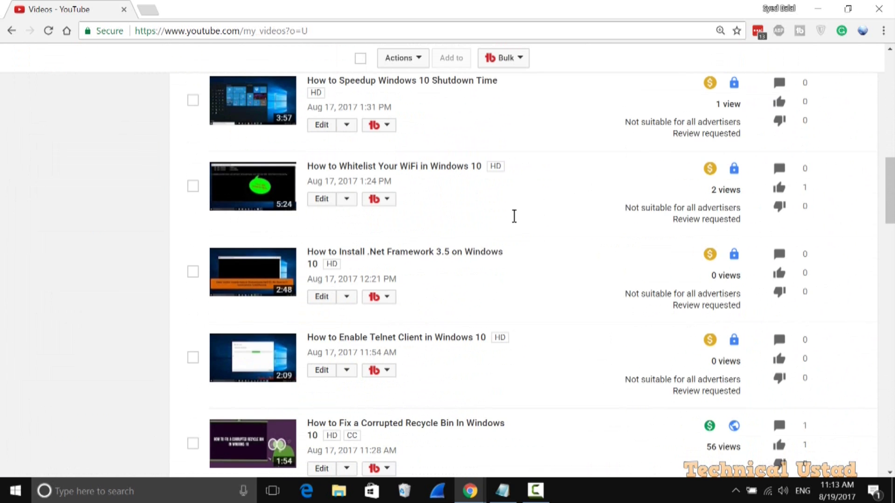
{"action": "scroll", "coordinate": [516, 219], "scroll_direction": "down", "scroll_amount": 3}
{"action": "scroll", "coordinate": [516, 219], "scroll_direction": "up", "scroll_amount": 8}
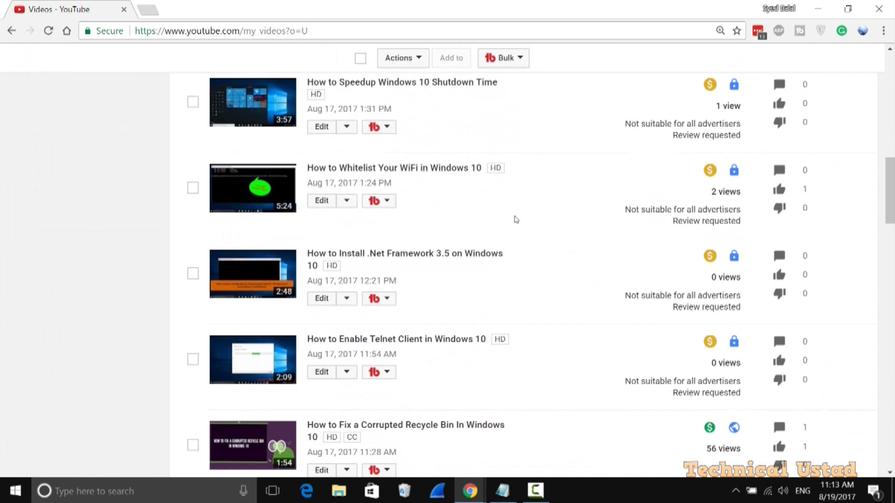
{"action": "scroll", "coordinate": [516, 219], "scroll_direction": "up", "scroll_amount": 5}
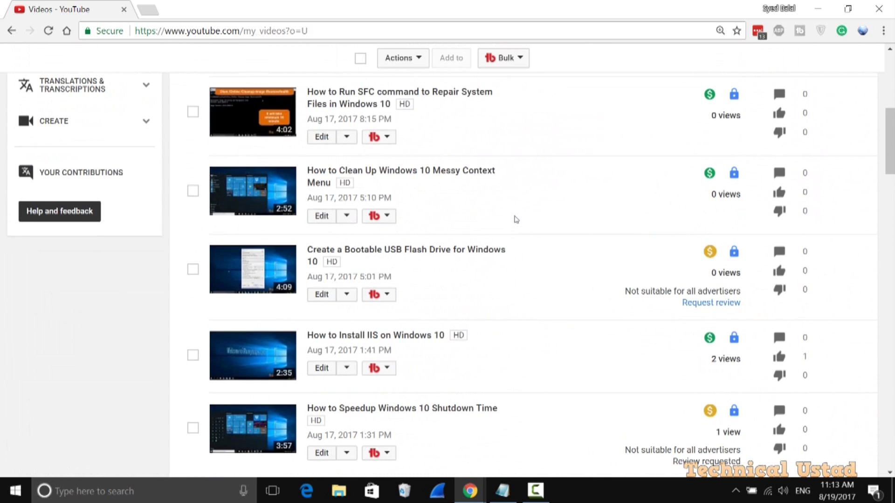
{"action": "scroll", "coordinate": [515, 220], "scroll_direction": "up", "scroll_amount": 3}
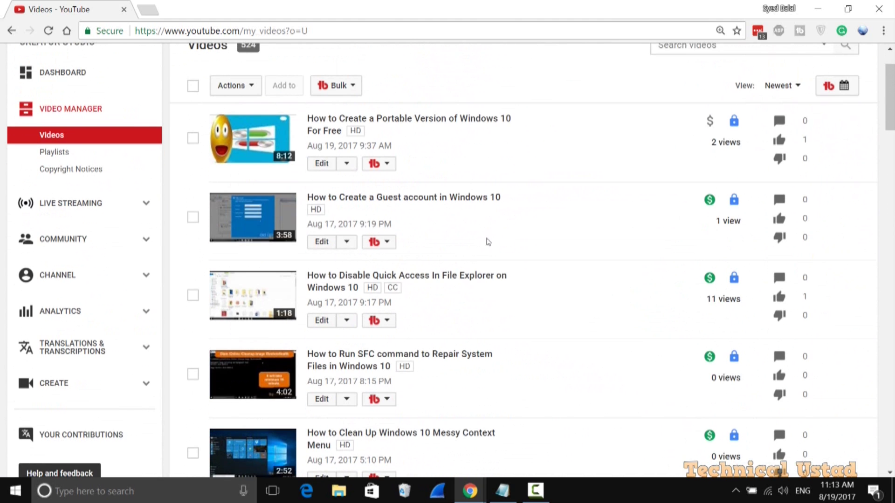
{"action": "left_click", "coordinate": [354, 322]}
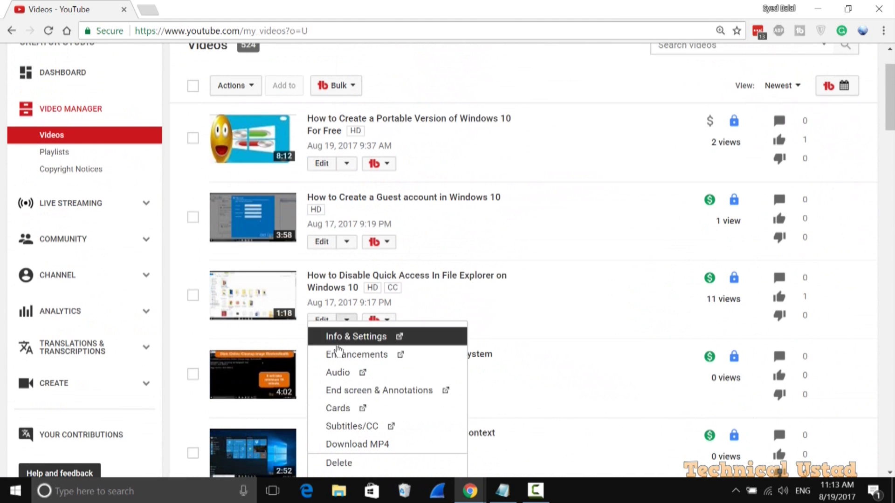
{"action": "left_click", "coordinate": [343, 339]}
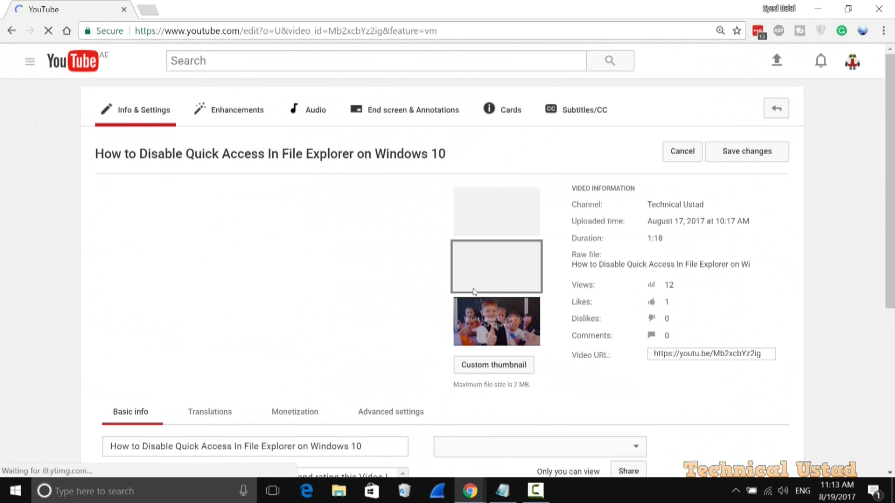
Open the video's URL link in a new Chrome tab.
{"action": "right_click", "coordinate": [659, 358]}
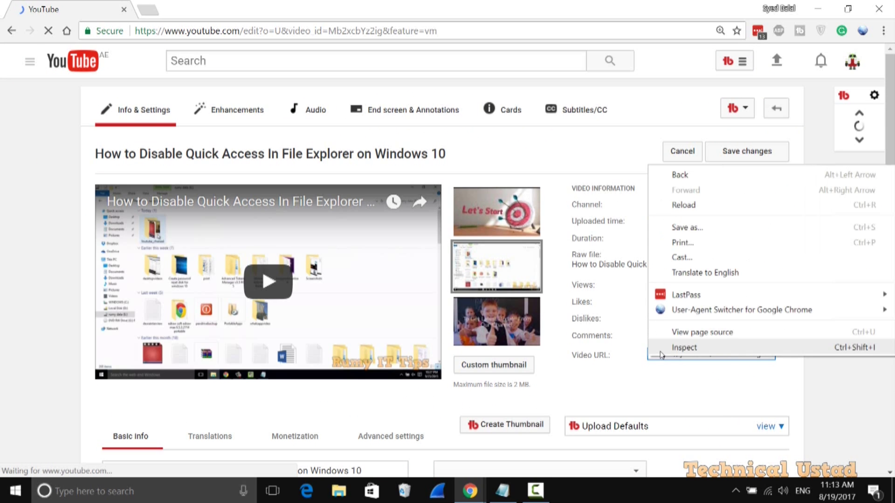
{"action": "left_click", "coordinate": [659, 353]}
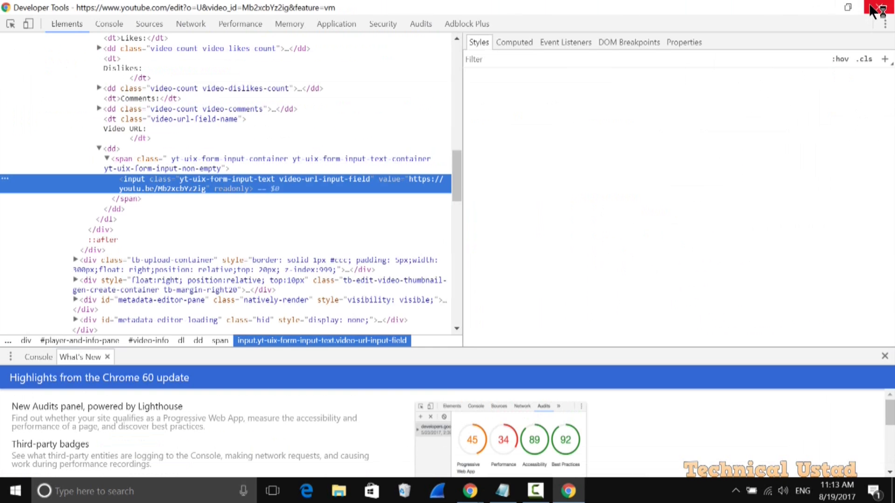
{"action": "key", "text": "F12"}
{"action": "right_click", "coordinate": [737, 356]}
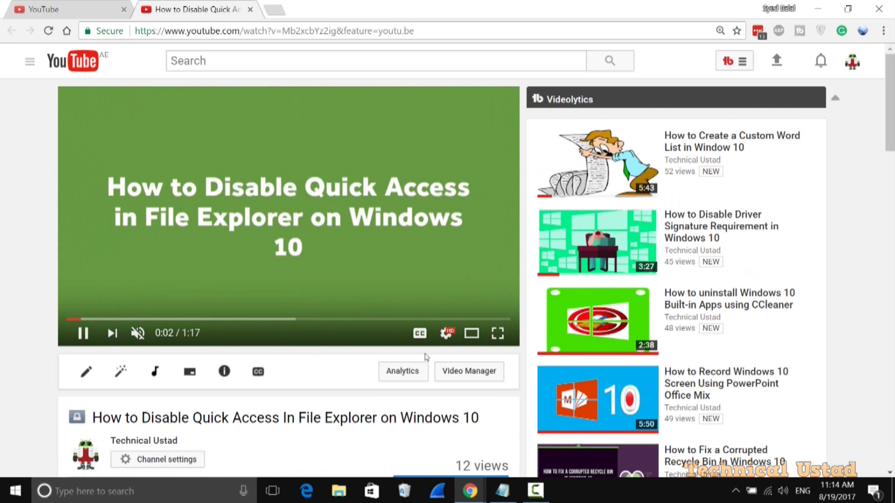
Switch on English CC in the player and confirm the subtitles show during playback.
{"action": "left_click", "coordinate": [418, 336]}
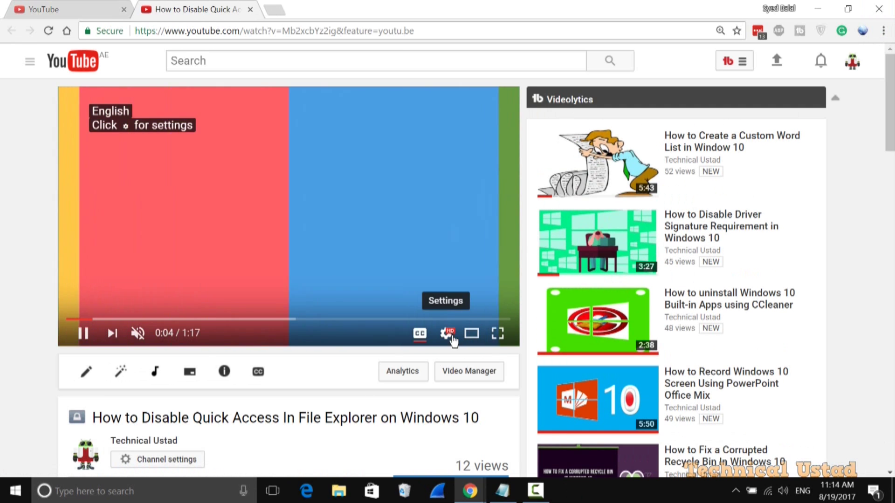
{"action": "left_click", "coordinate": [447, 335]}
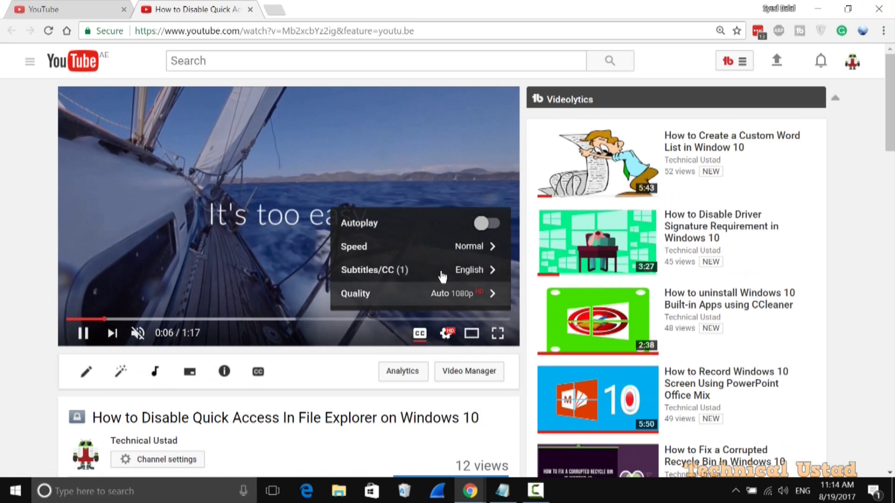
{"action": "left_click", "coordinate": [420, 333]}
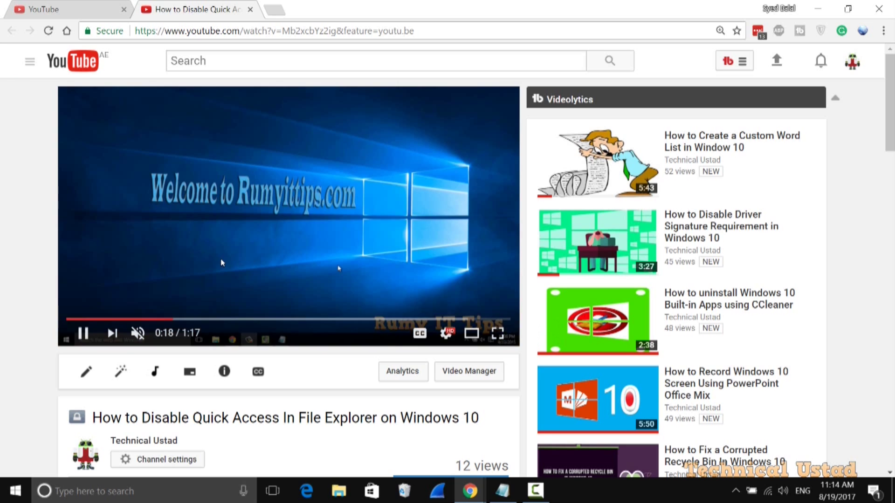
{"action": "left_click", "coordinate": [420, 333]}
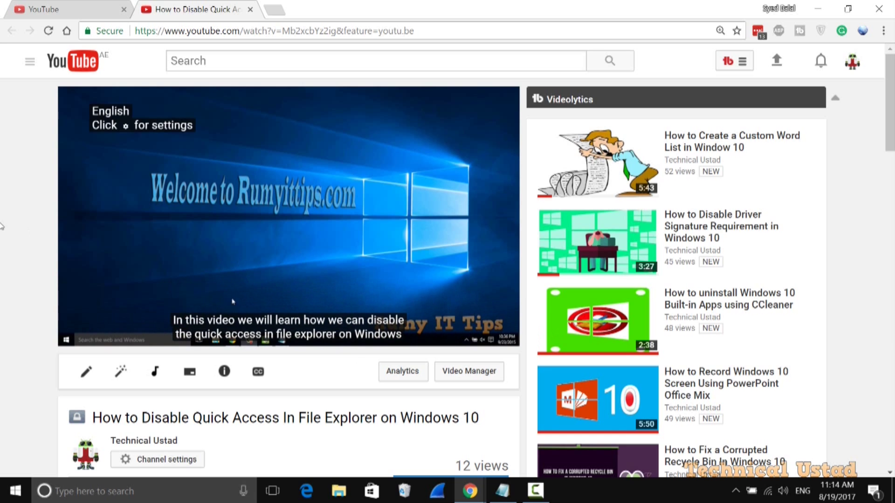